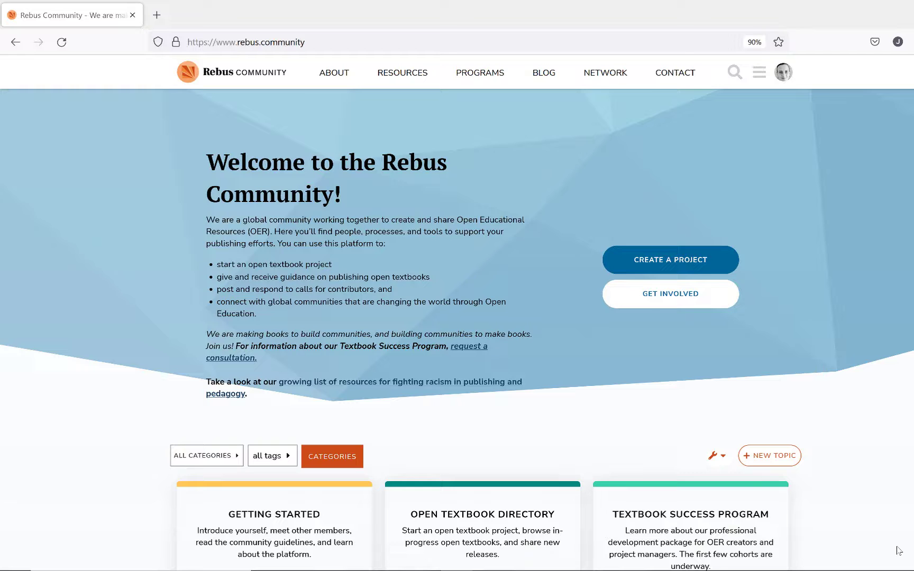
Step: Open the May 2021 Cohort discussion space within the Textbook Success Program category
scroll(899, 550, "down", 5)
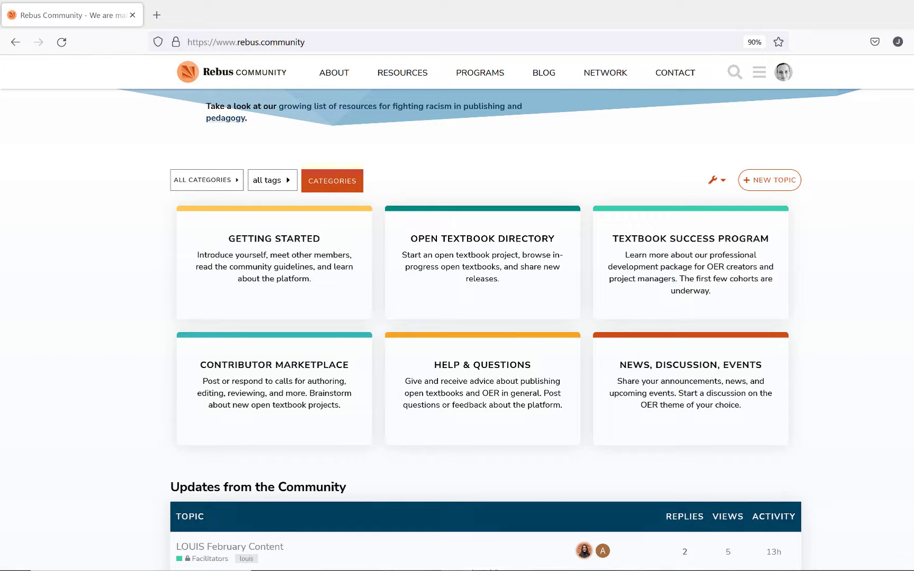
left_click(672, 256)
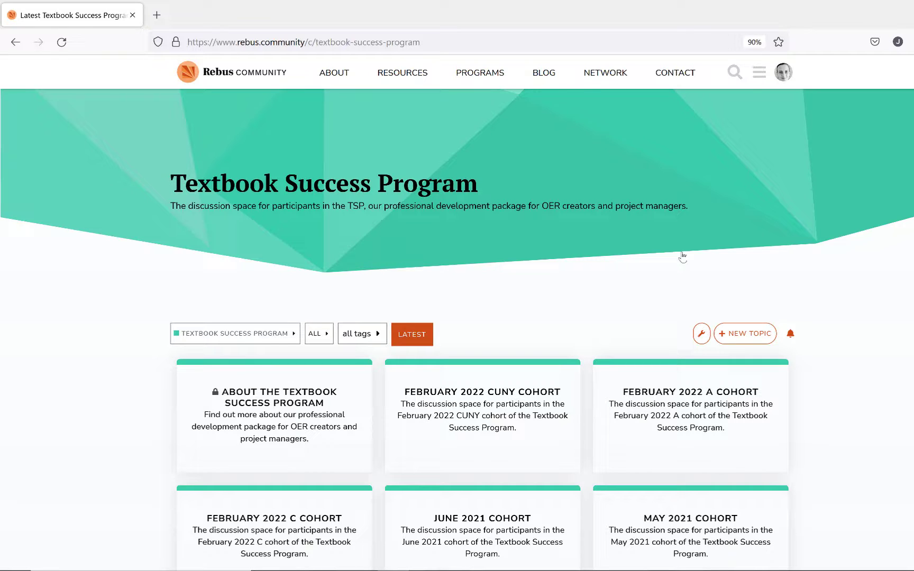
scroll(682, 258, "down", 1)
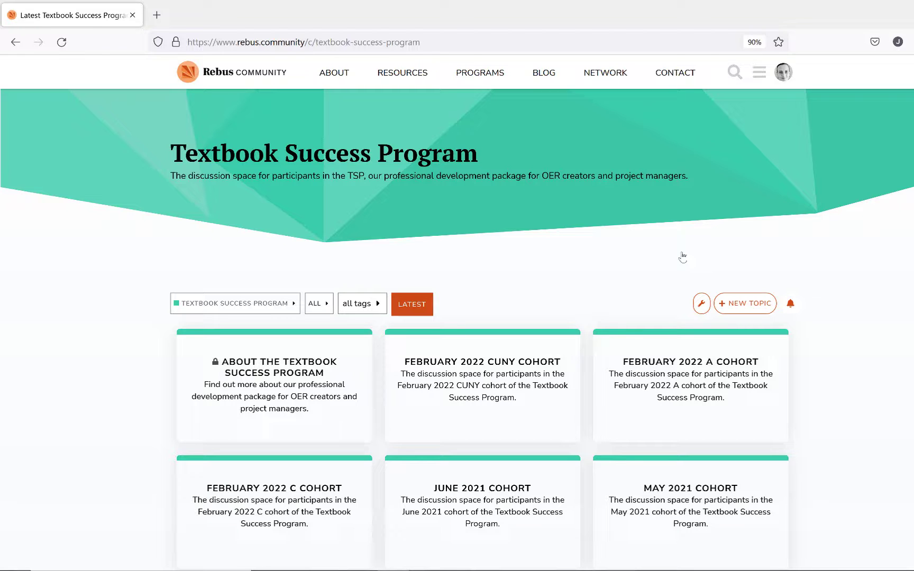
left_click(677, 504)
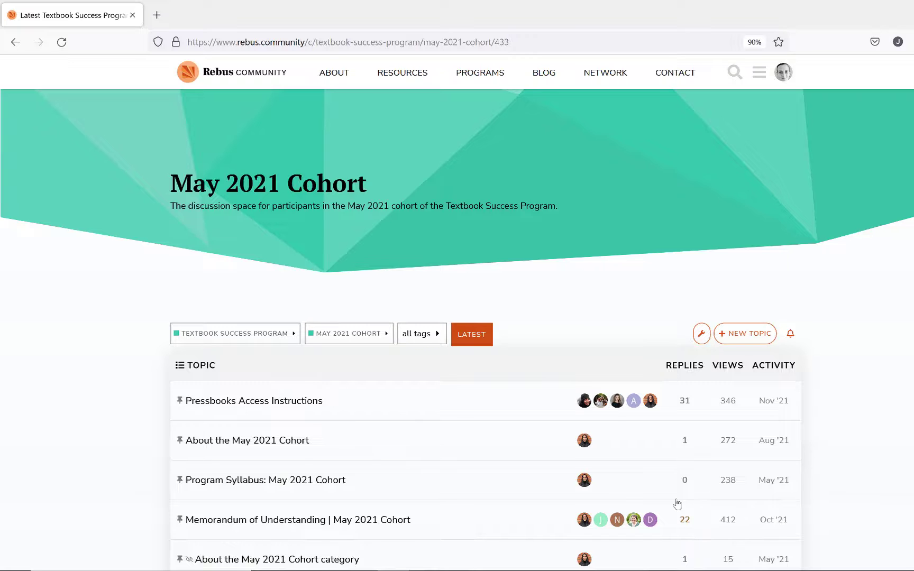
Step: Start a cohort topic titled "Message title" with a body on how to create a new topic, and view the optional tags
scroll(677, 503, "down", 3)
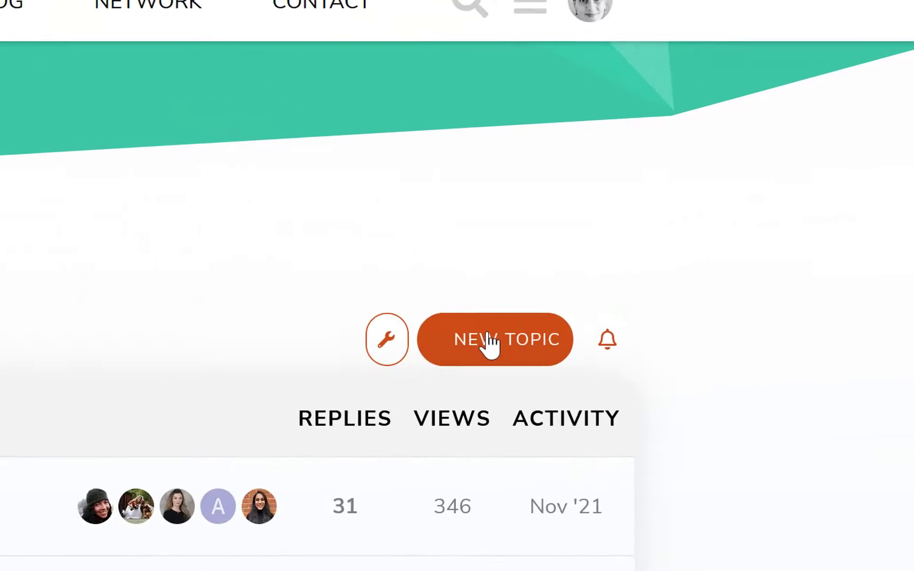
left_click(491, 343)
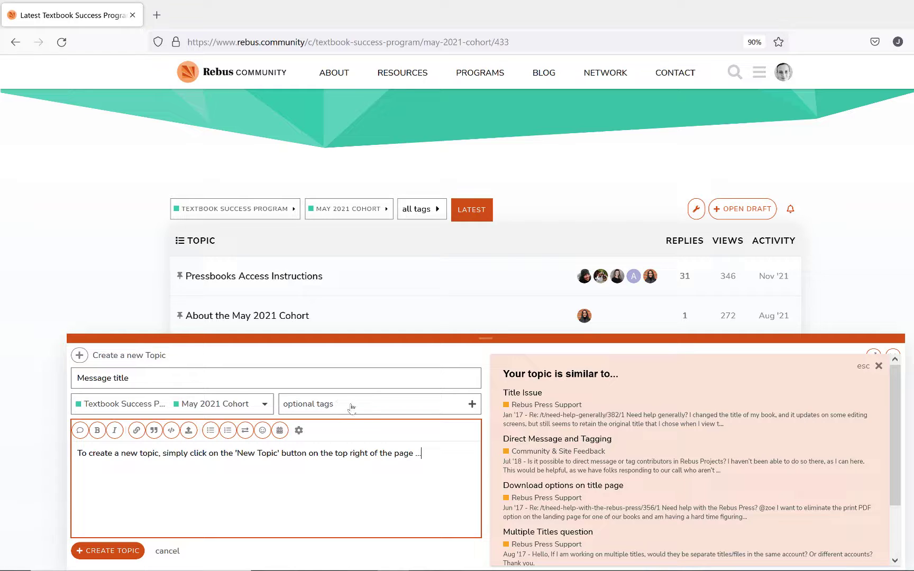
left_click(470, 406)
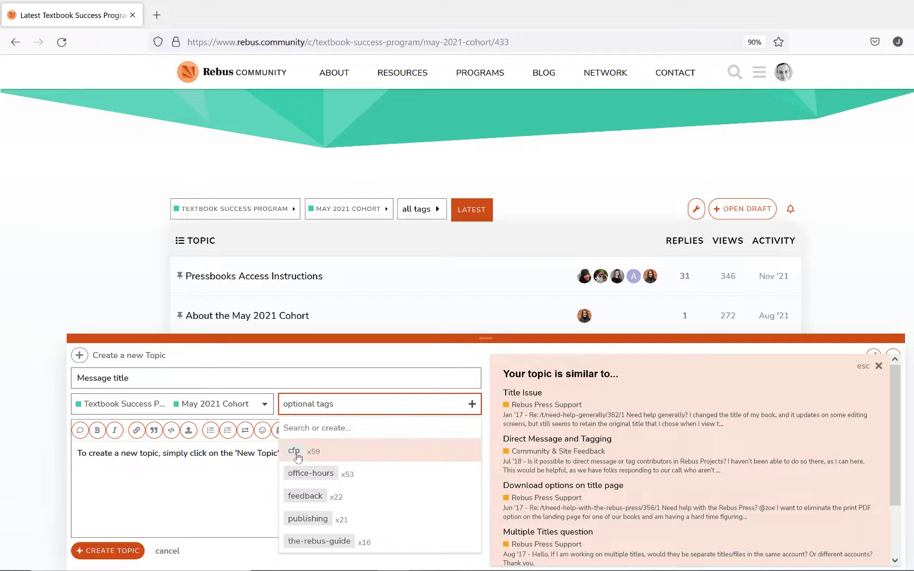
left_click(373, 407)
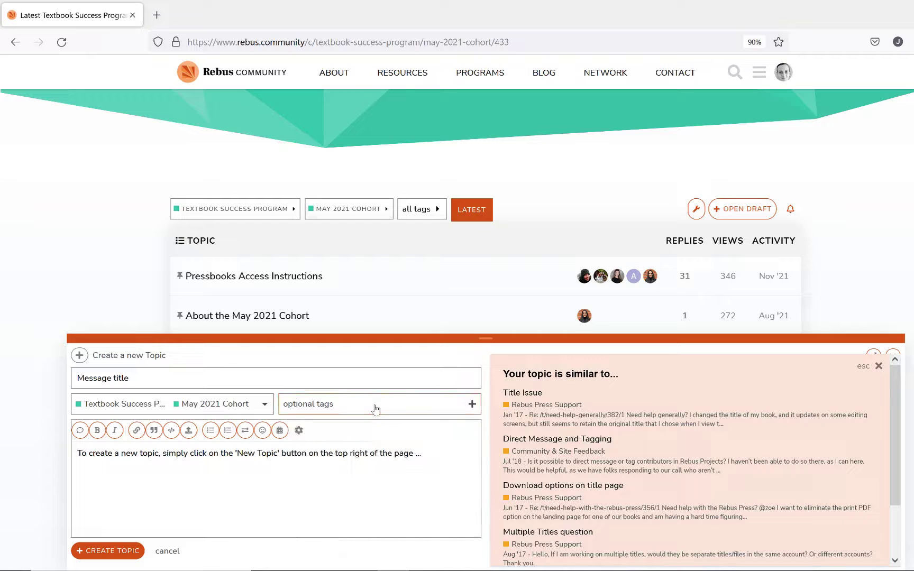
left_click(455, 461)
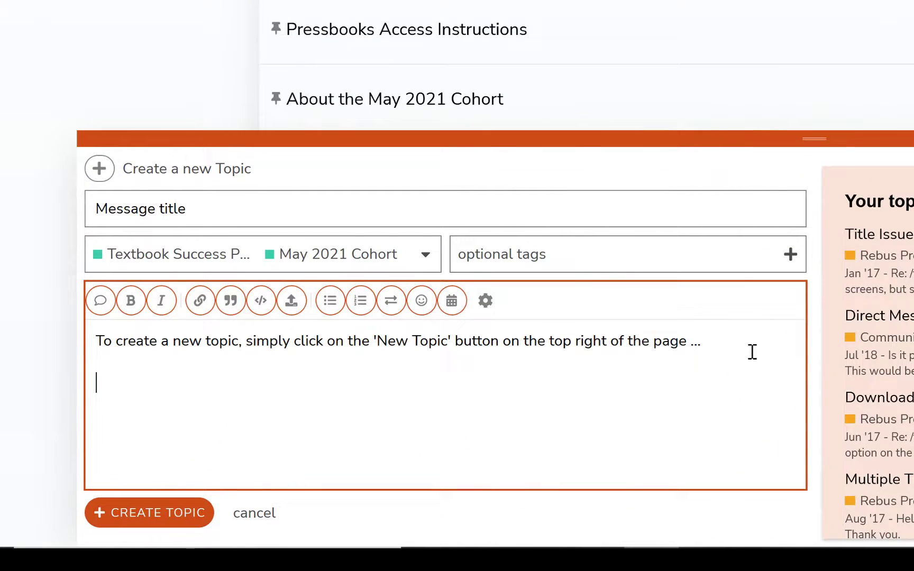
type("@joerdis")
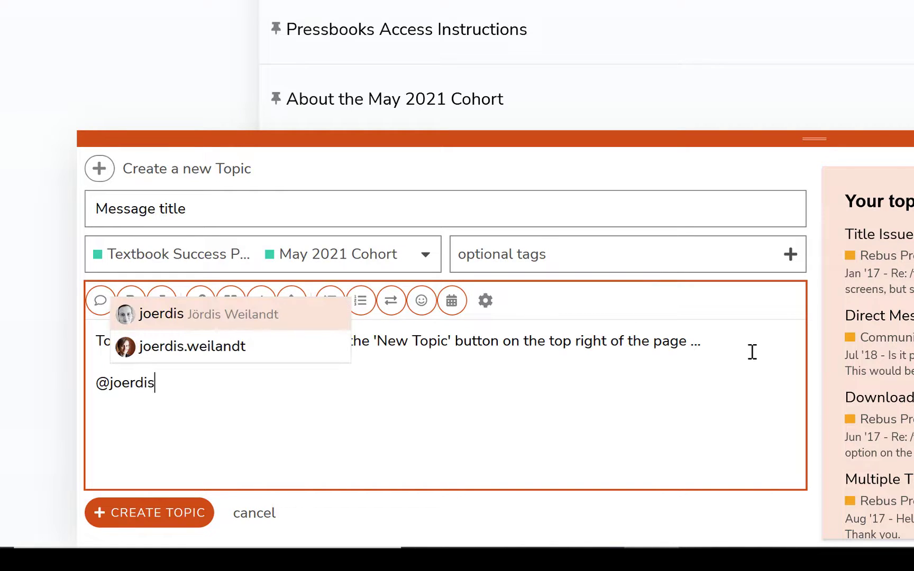
left_click(168, 314)
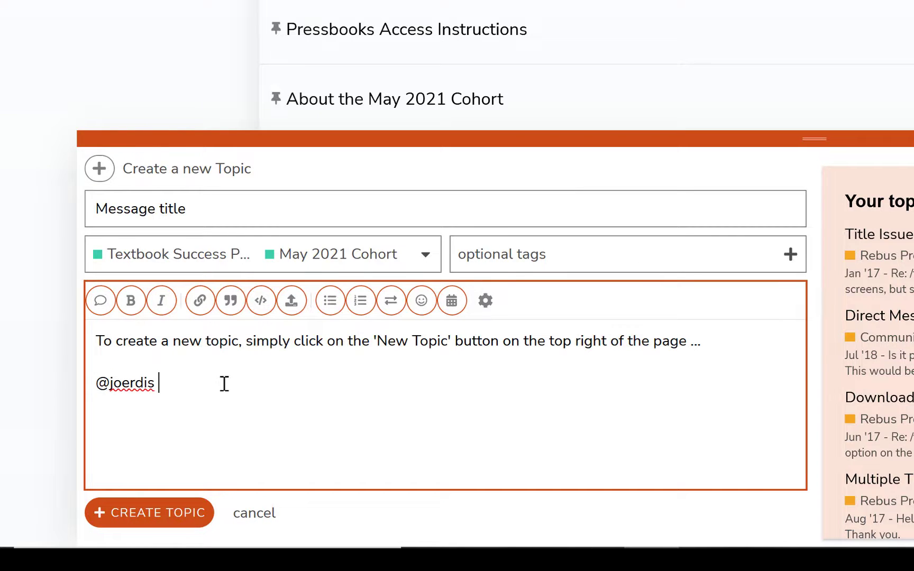
type("@may")
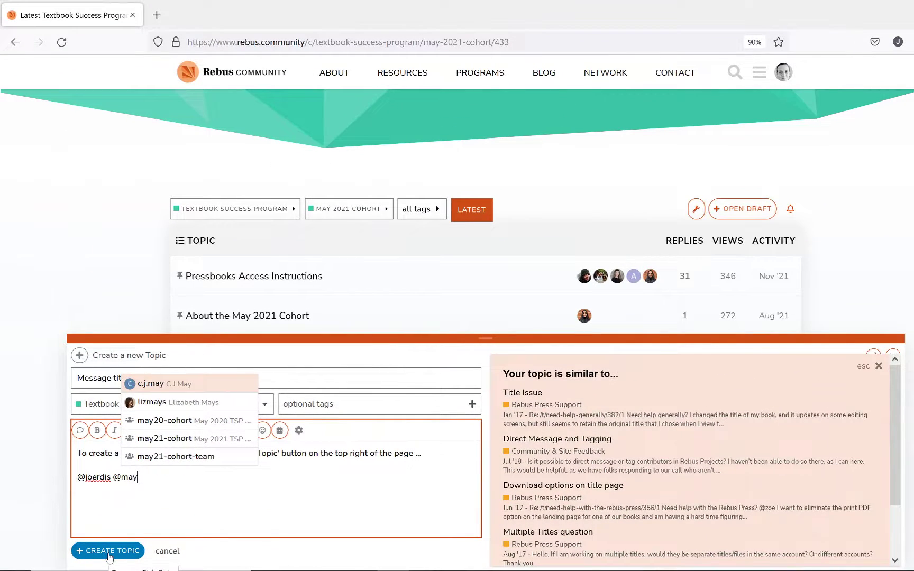
left_click(168, 553)
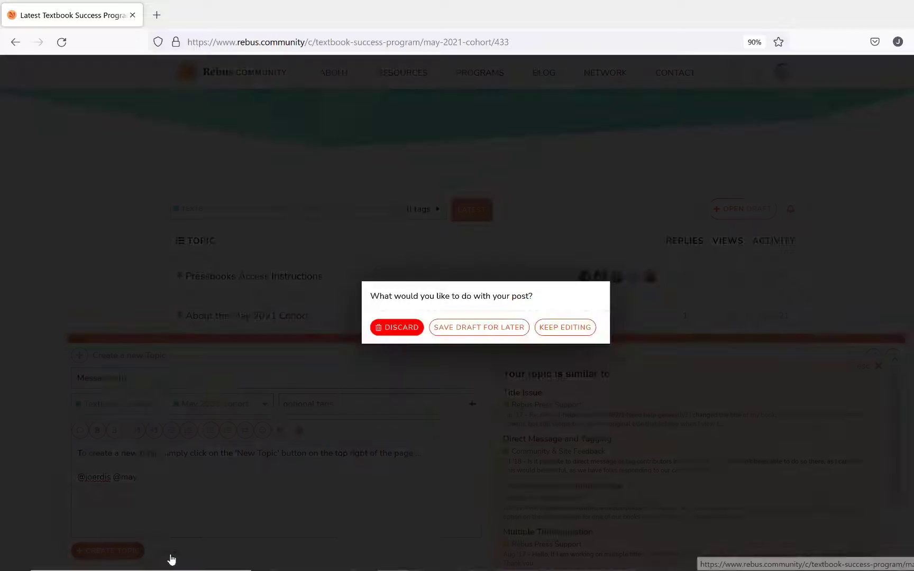
left_click(407, 328)
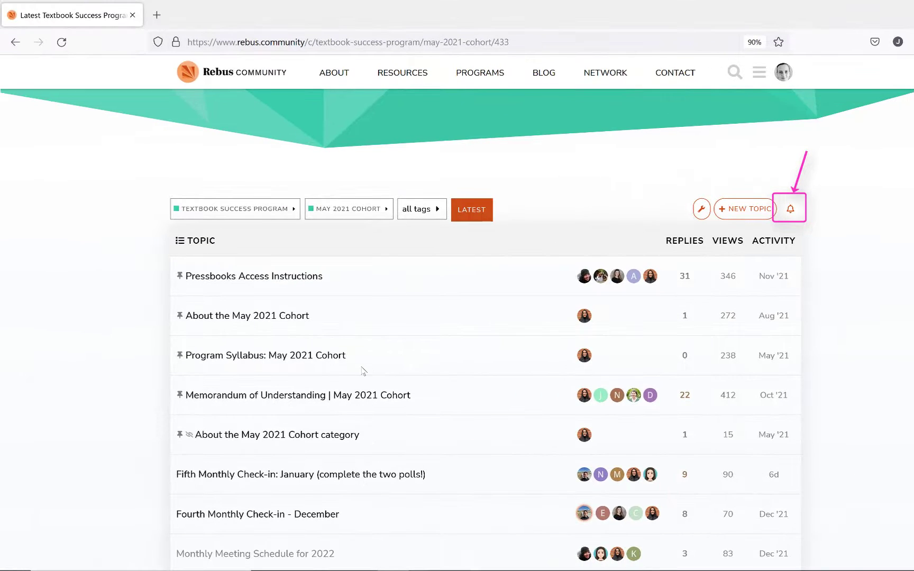
Step: Open the "Fourth Monthly Check-in - December" topic and show the additional actions for the reply about finishing Chapter 2
scroll(363, 370, "down", 2)
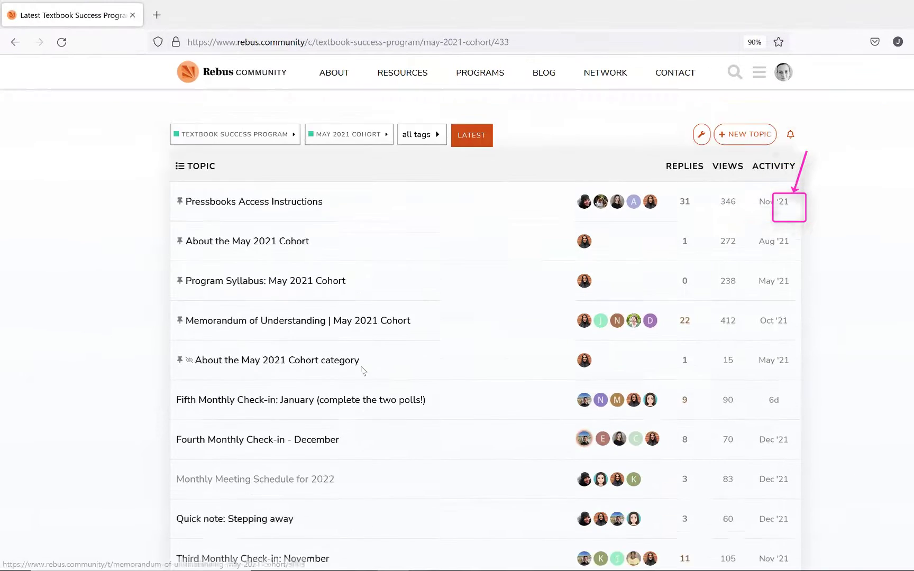
scroll(363, 370, "down", 4)
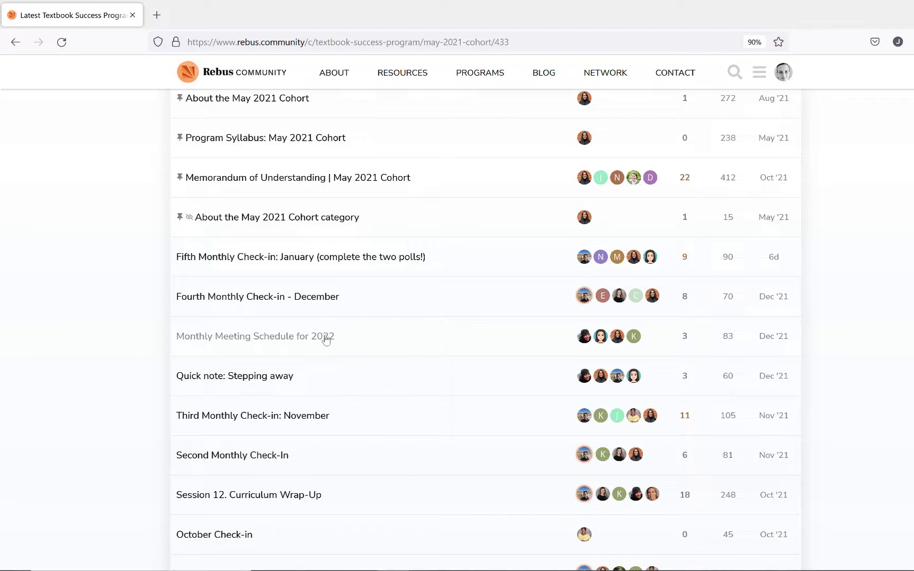
left_click(266, 298)
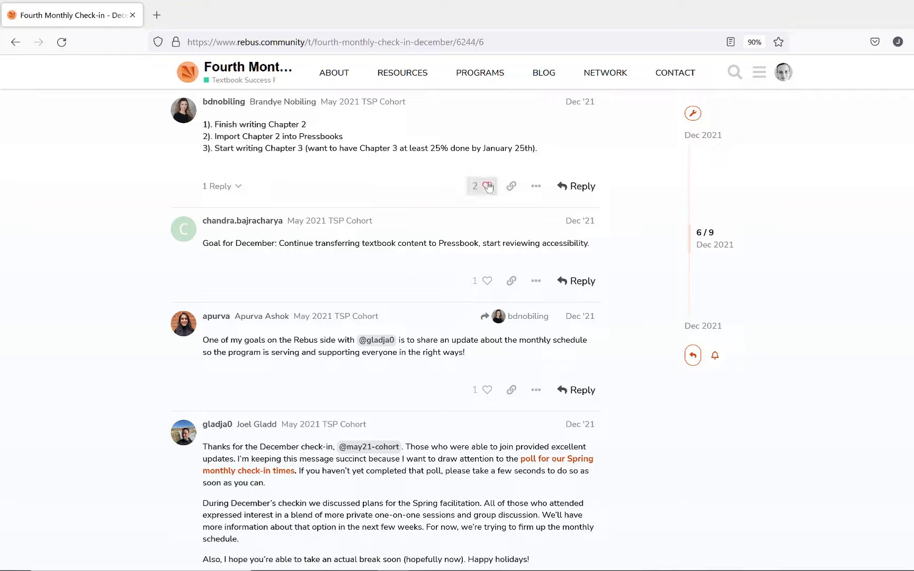
left_click(535, 185)
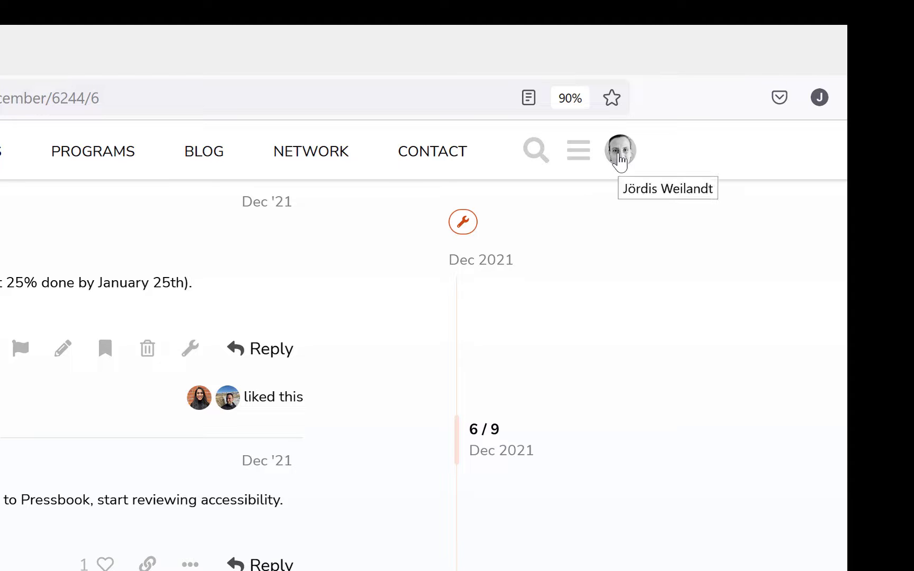
Step: Open the full inbox of personal messages from the account's profile picture
right_click(620, 159)
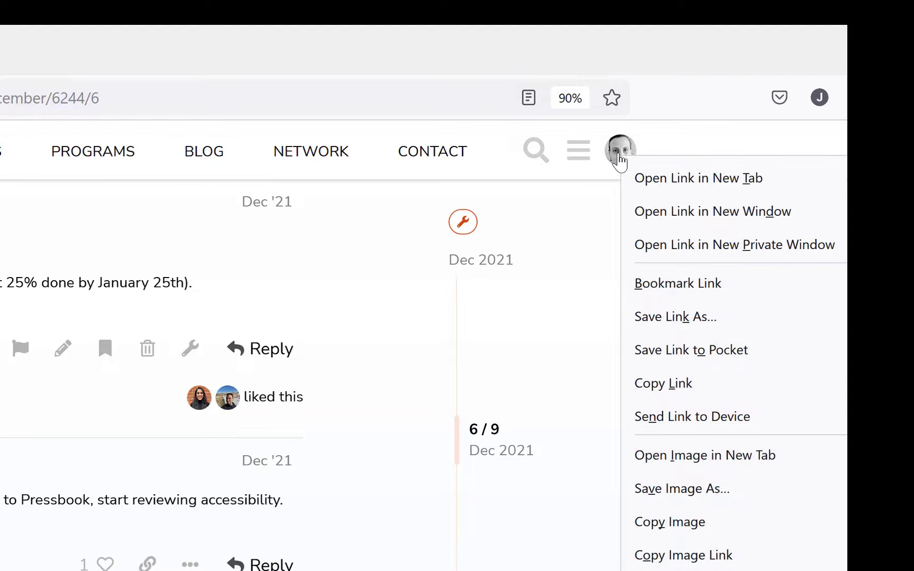
left_click(618, 157)
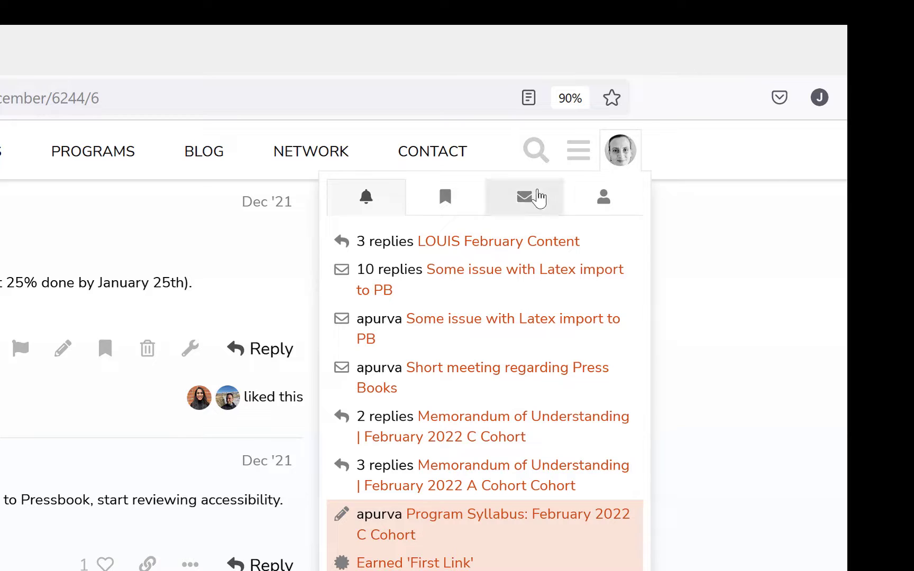
left_click(526, 198)
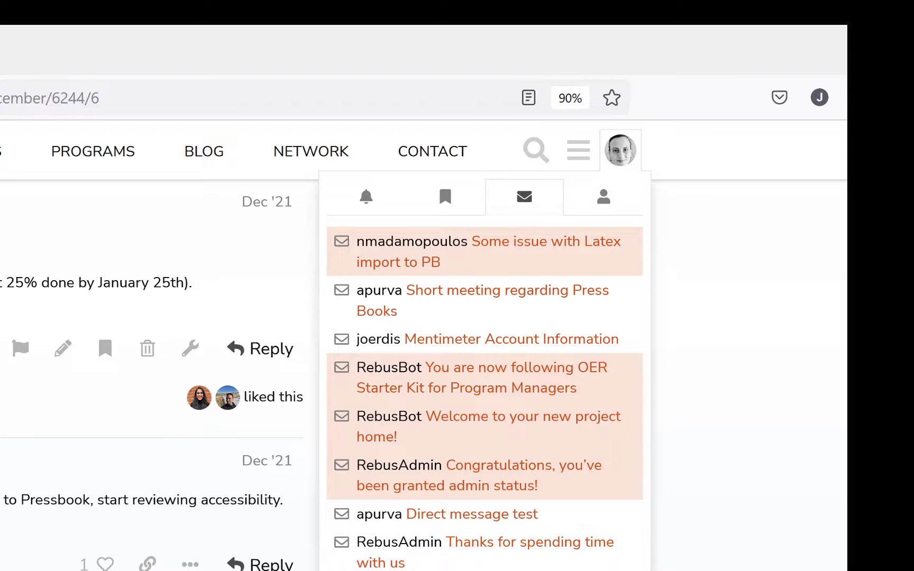
left_click(643, 424)
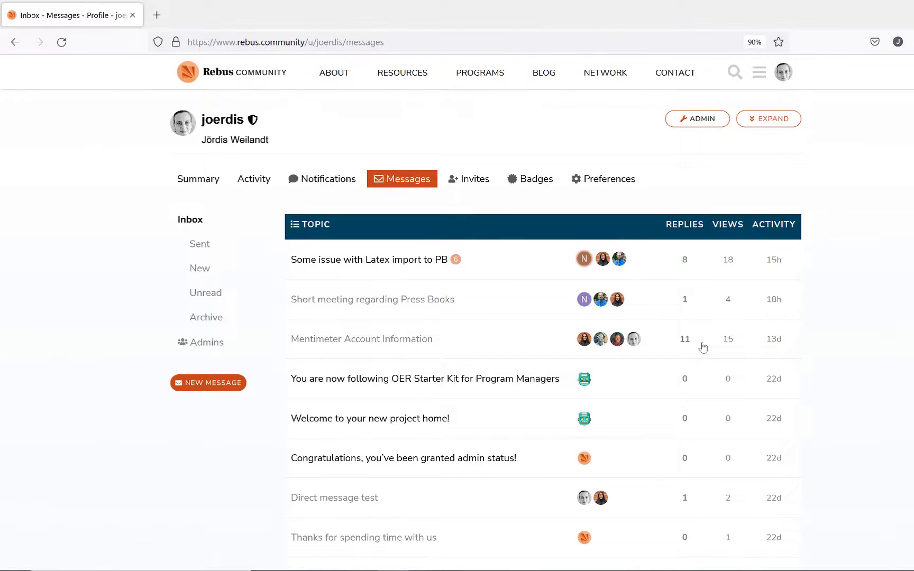
Step: Draft a message to a member reading "To create a new topic, simply click on the 'New Topic' button on the top right of the page ..."
left_click(207, 383)
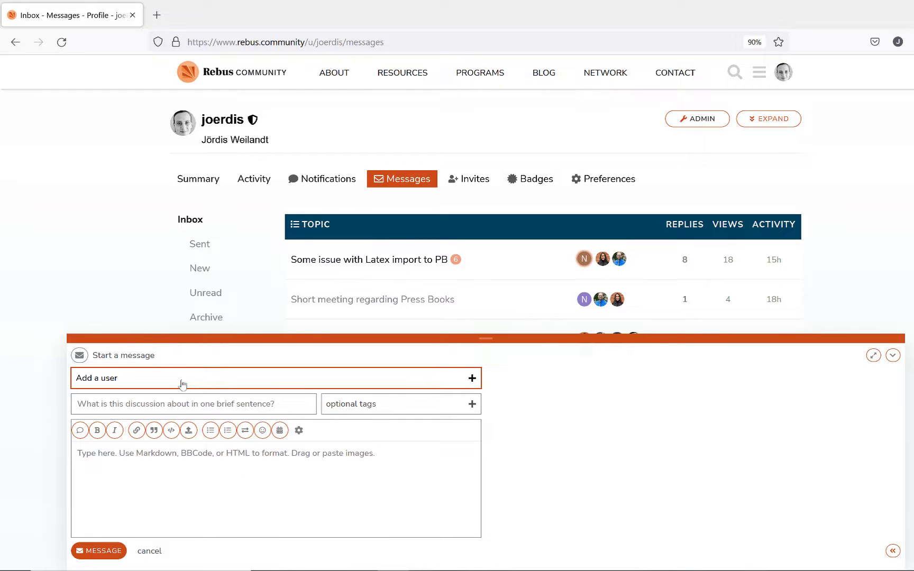
left_click(181, 383)
type("joer")
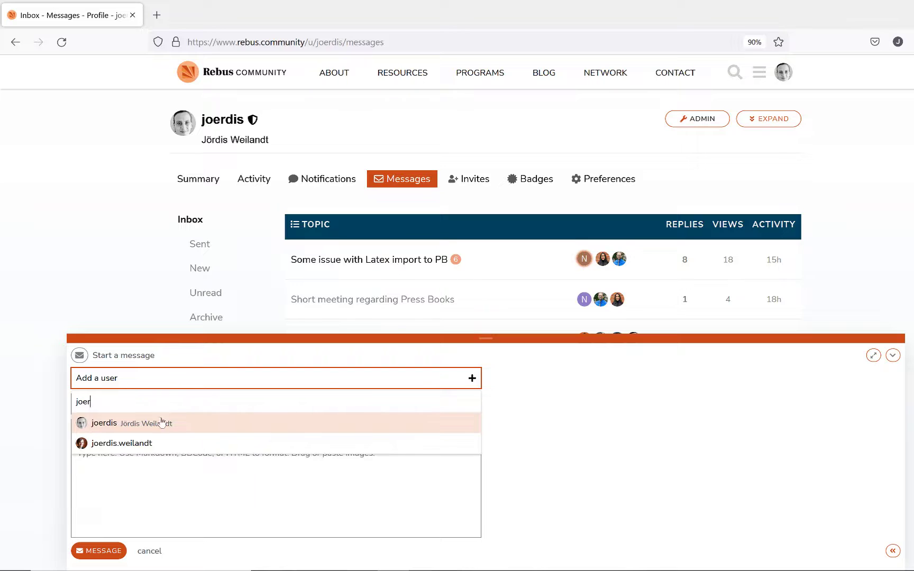
left_click(159, 424)
left_click(129, 475)
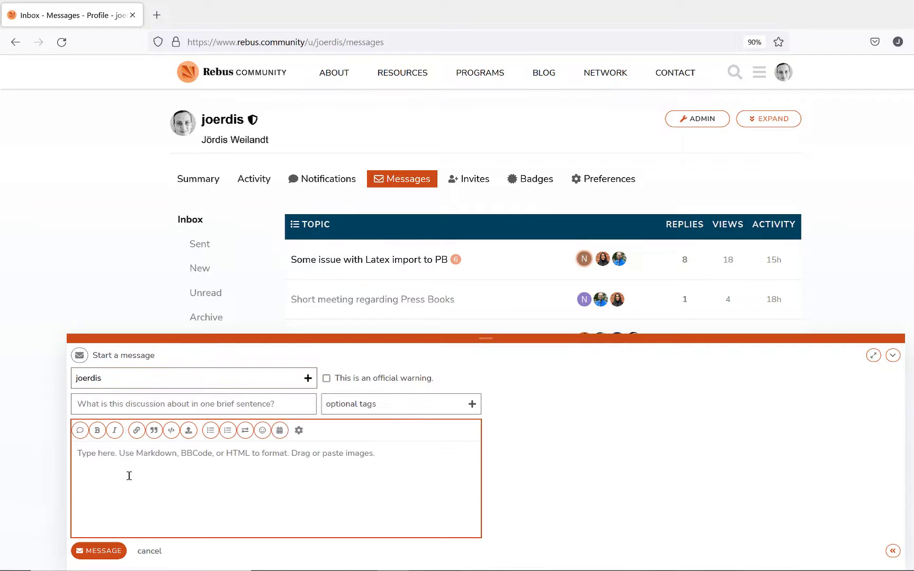
type("To create a new topic, simply click on the 'New Topic' button on the top right of the page ...")
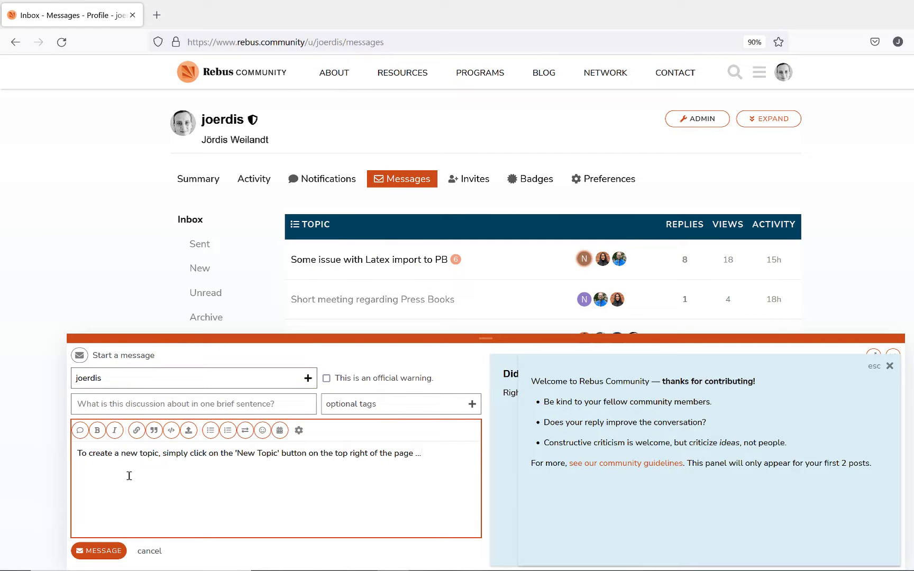
Step: View the optional tags for the personal message and discard the message draft
left_click(473, 407)
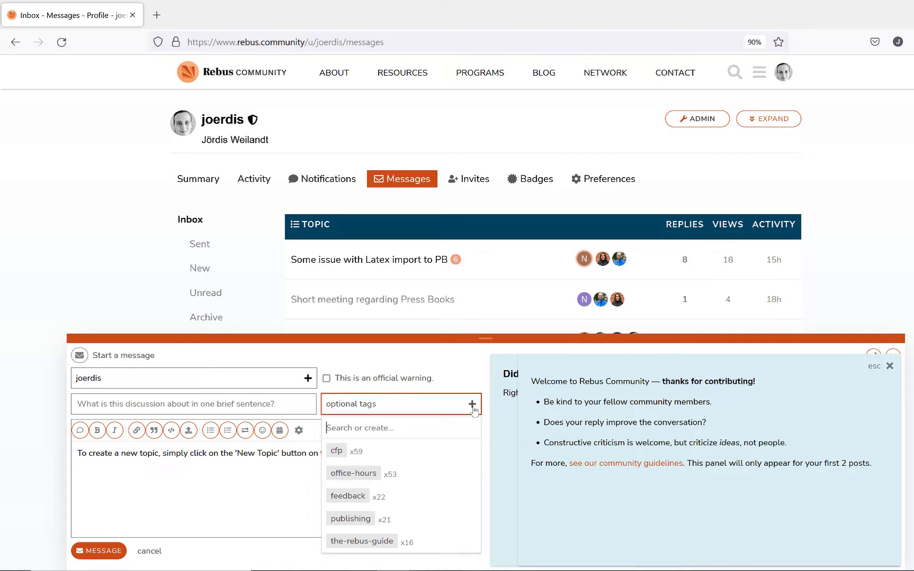
left_click(149, 553)
left_click(150, 553)
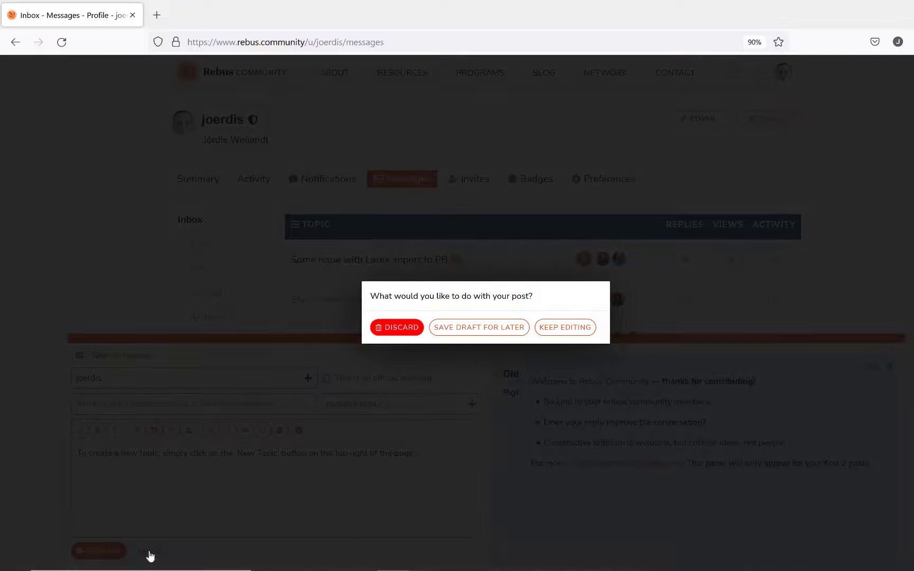
left_click(400, 328)
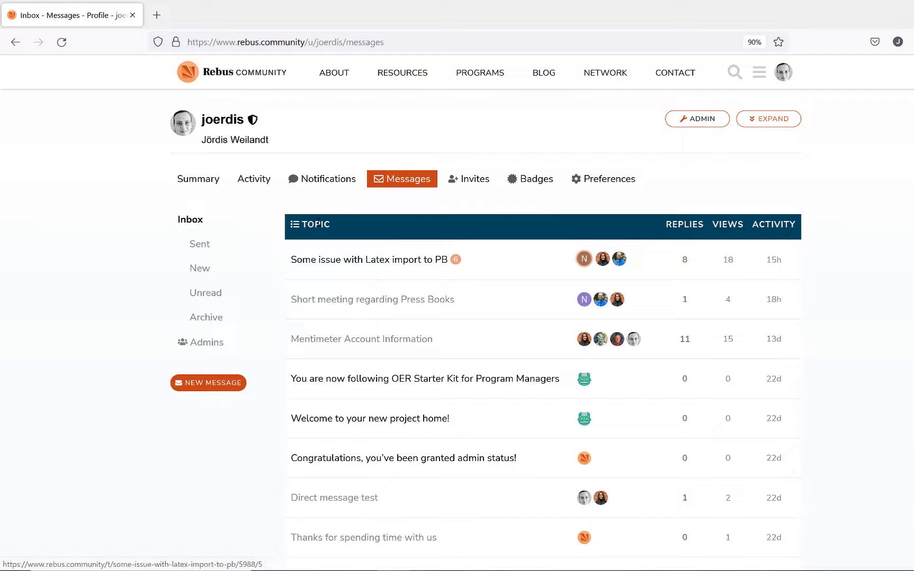
Step: Return to the community home page and open the User Guide section of the Help & Questions category
left_click(228, 75)
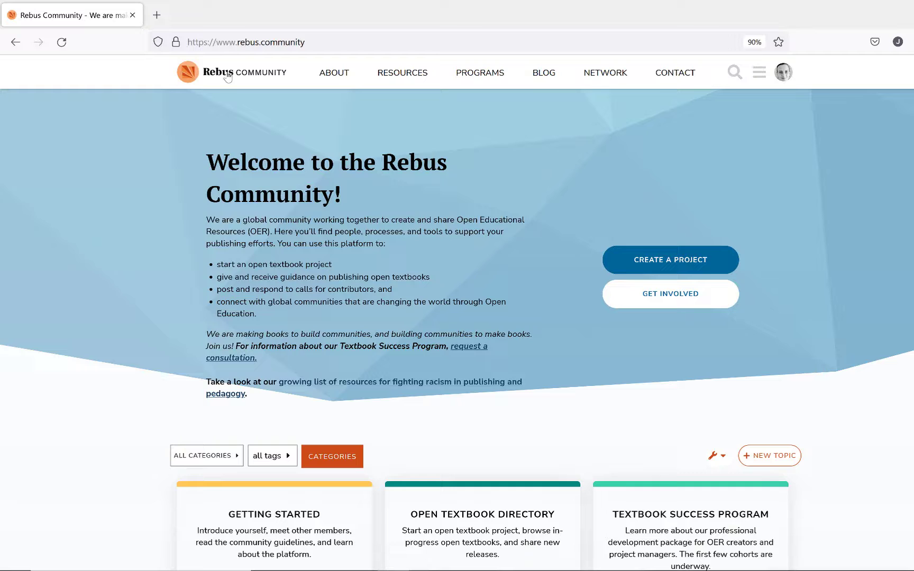
scroll(228, 77, "down", 5)
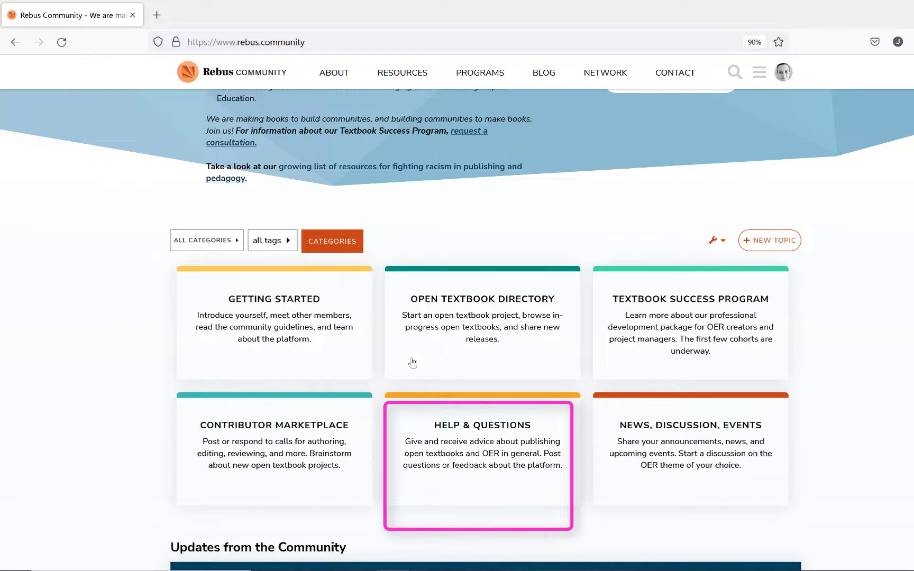
left_click(454, 445)
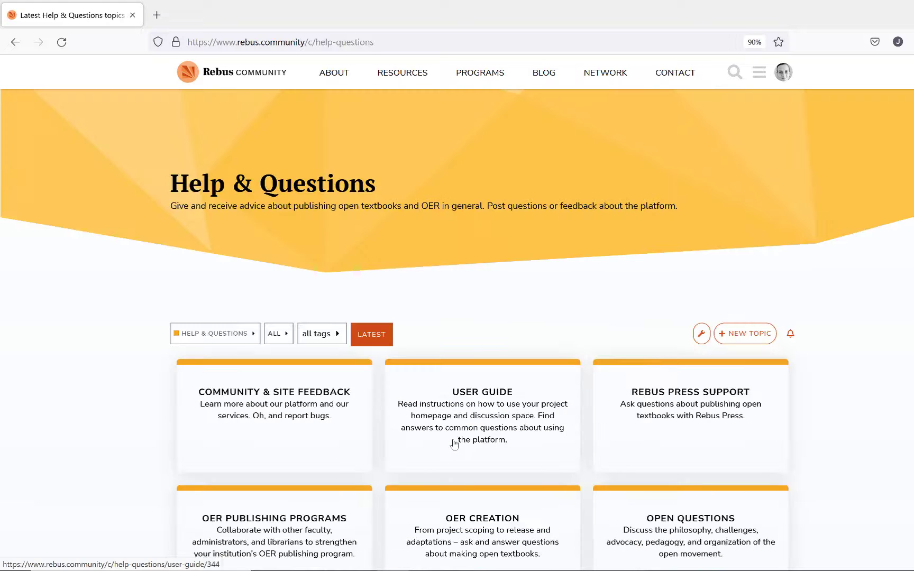
right_click(471, 414)
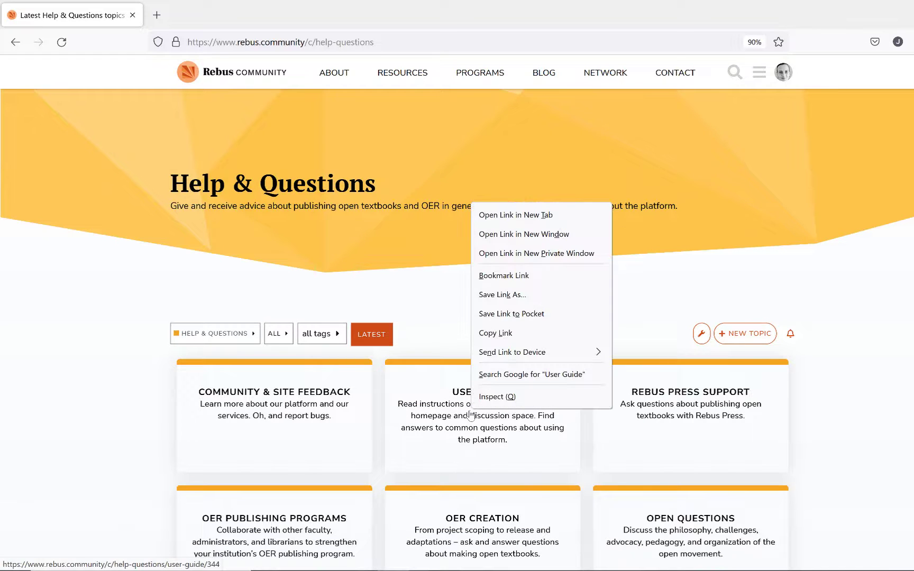
left_click(465, 416)
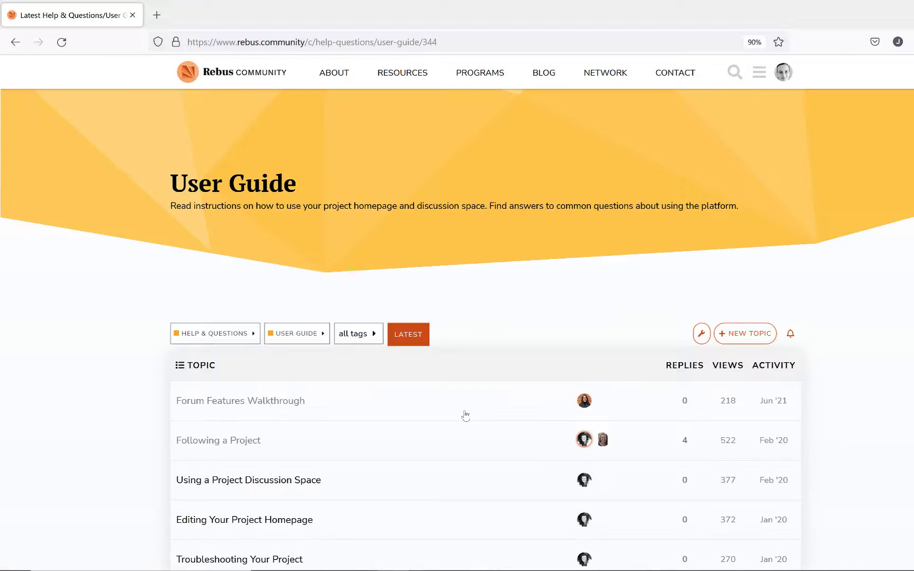
Step: Open the "Forum Features Walkthrough" topic in the User Guide and return to the community home page
scroll(466, 416, "down", 3)
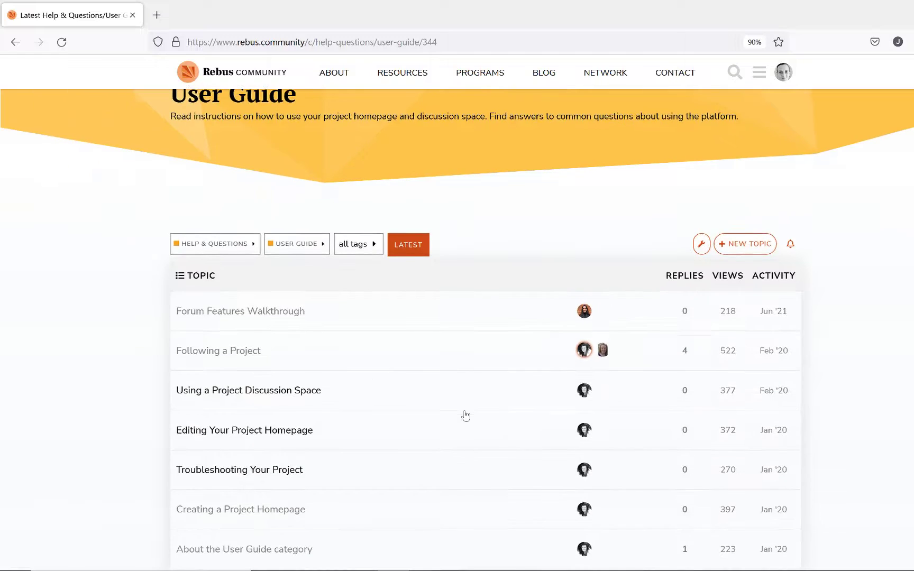
left_click(266, 315)
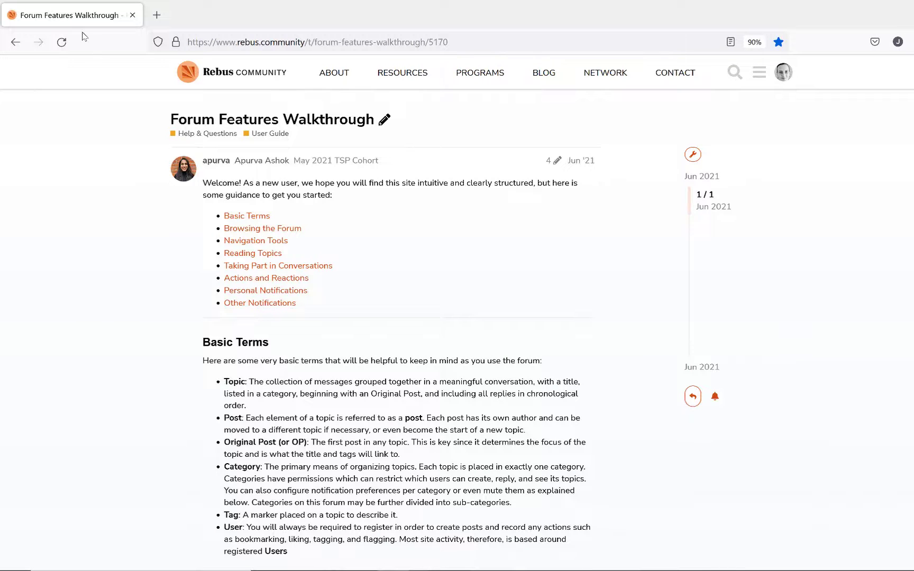
left_click(245, 79)
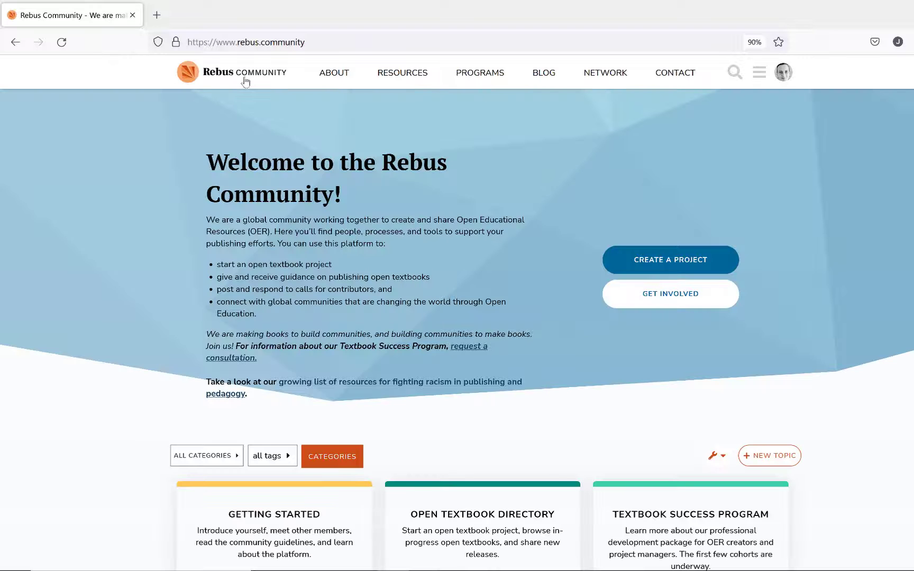